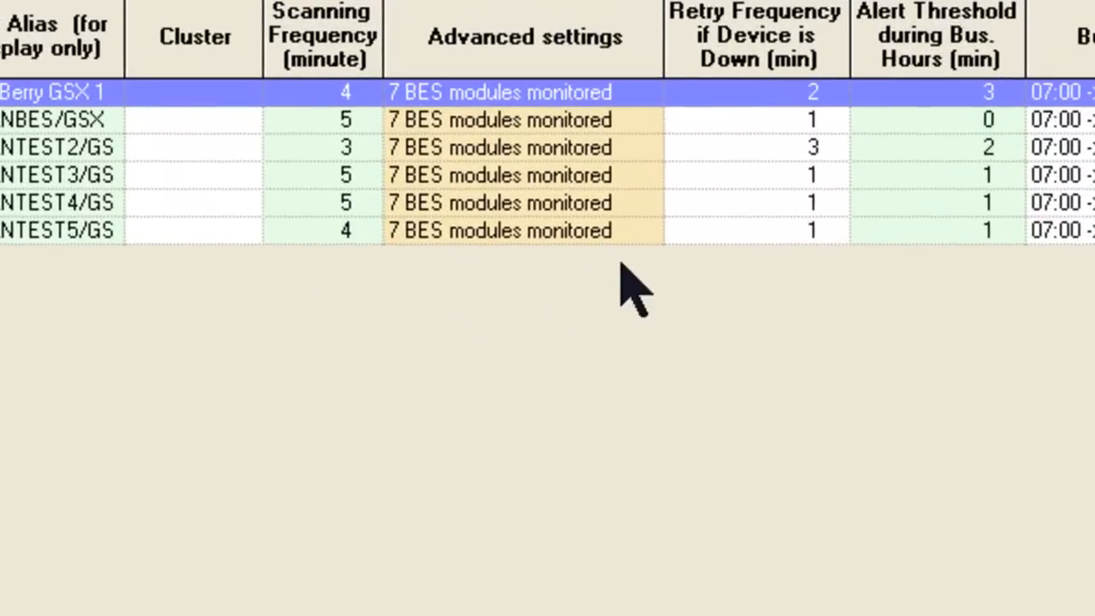
Step: Open the advanced settings of the BlackBerry GSX 1 server and review the selectable BES versions, keeping BlackBerry V5.x
{"action": "left_click", "coordinate": [657, 90]}
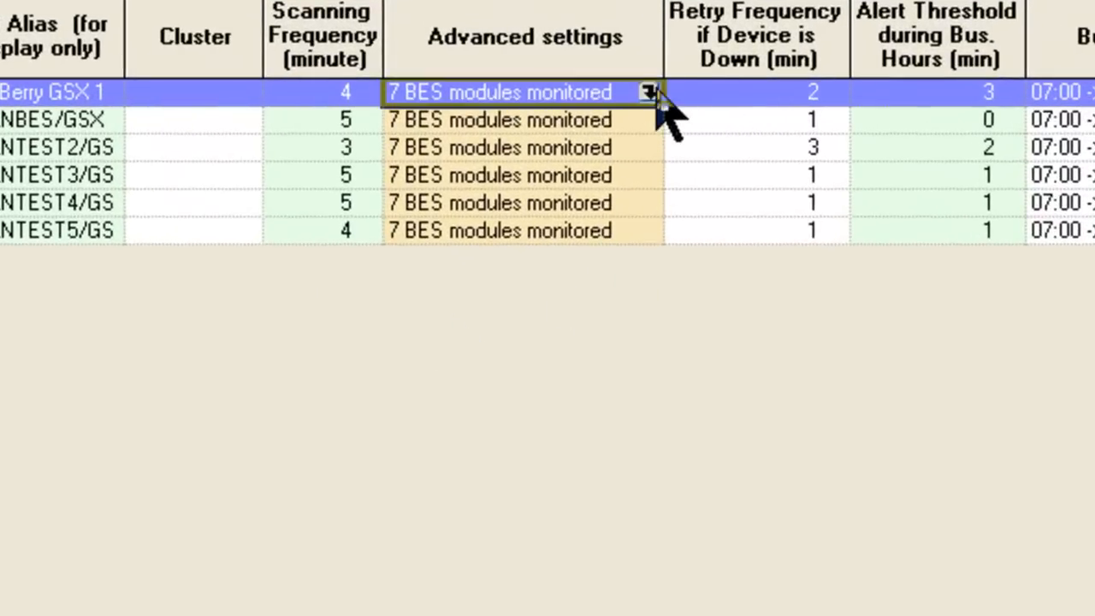
{"action": "left_click", "coordinate": [647, 91]}
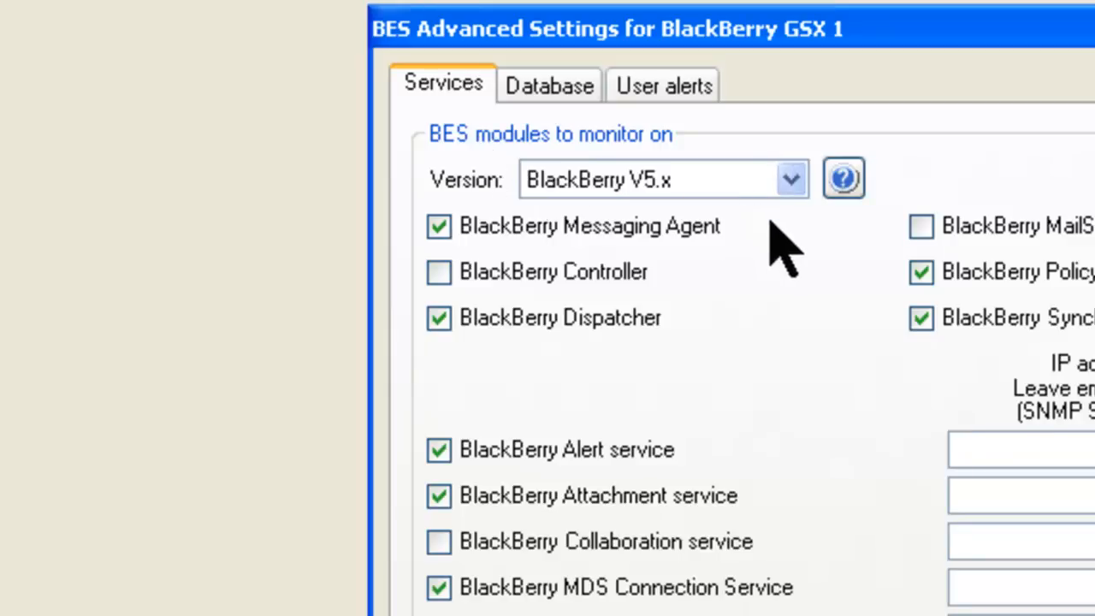
{"action": "left_click", "coordinate": [789, 180]}
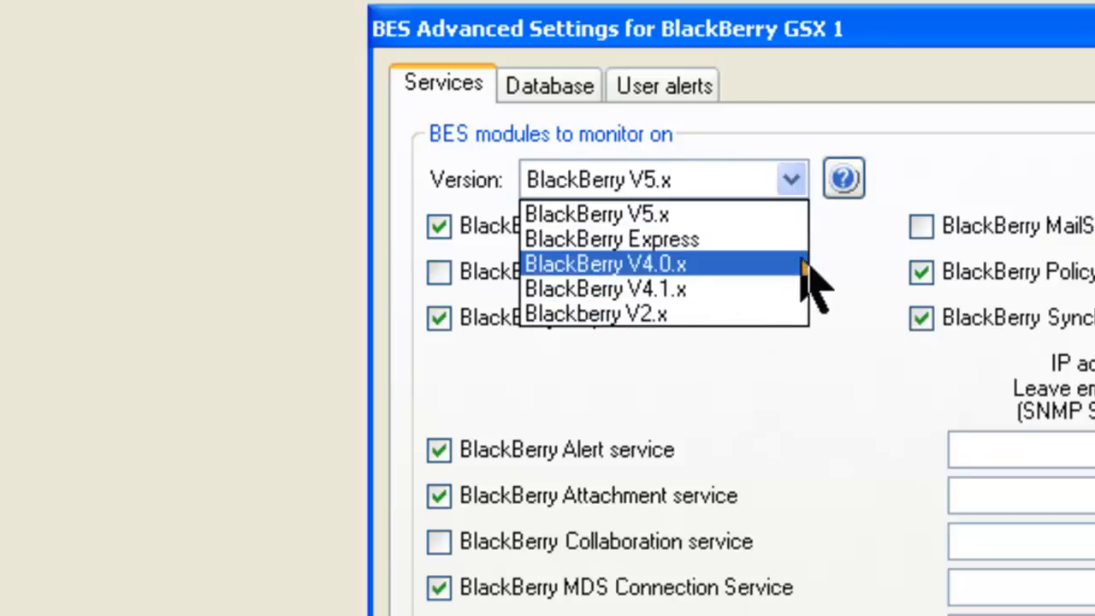
{"action": "left_click", "coordinate": [743, 392]}
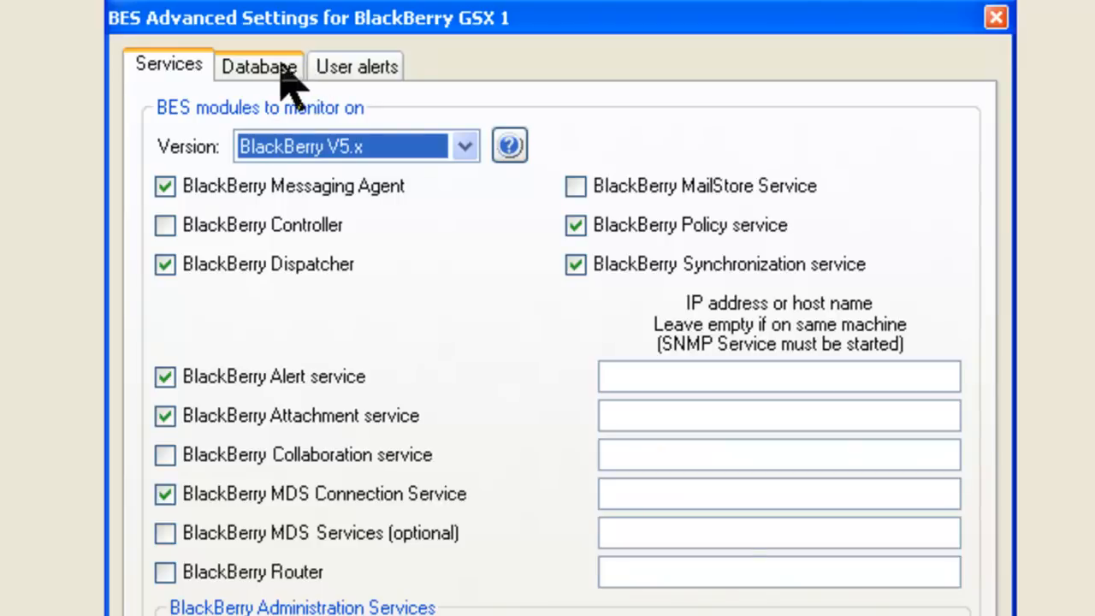
Step: Review the SQL database and SQL mirror database connection settings for accessing the BES configuration database
{"action": "left_click", "coordinate": [281, 70]}
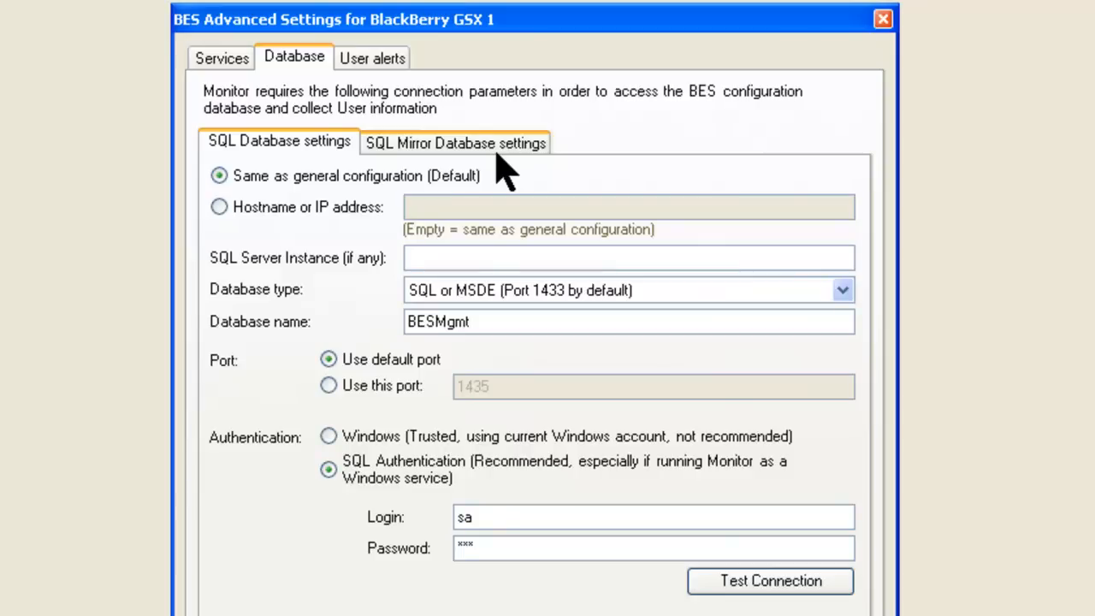
{"action": "left_click", "coordinate": [432, 159]}
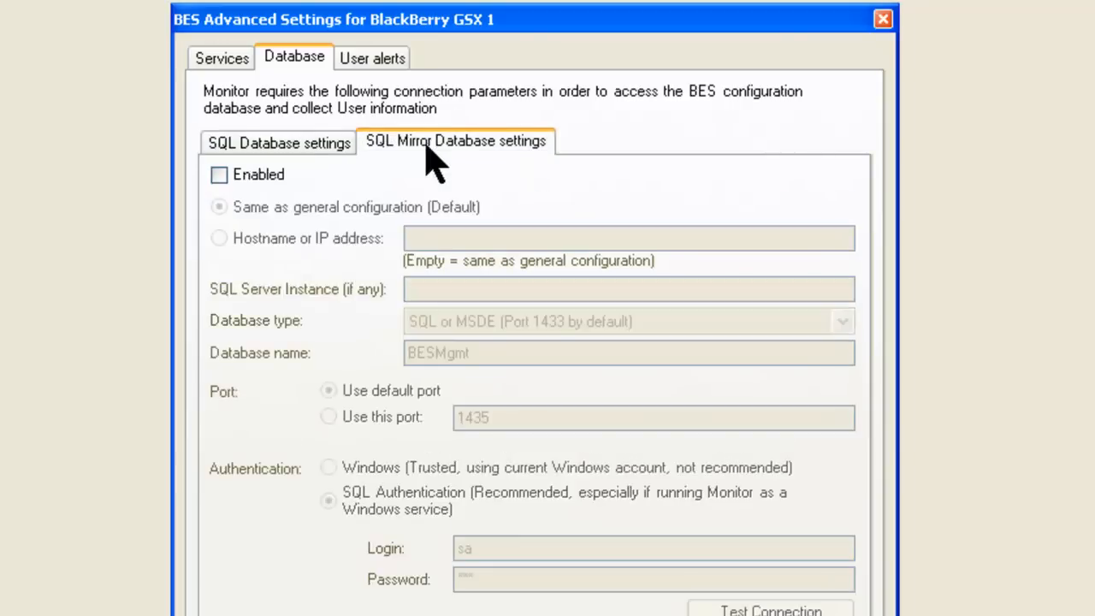
{"action": "left_click", "coordinate": [282, 147]}
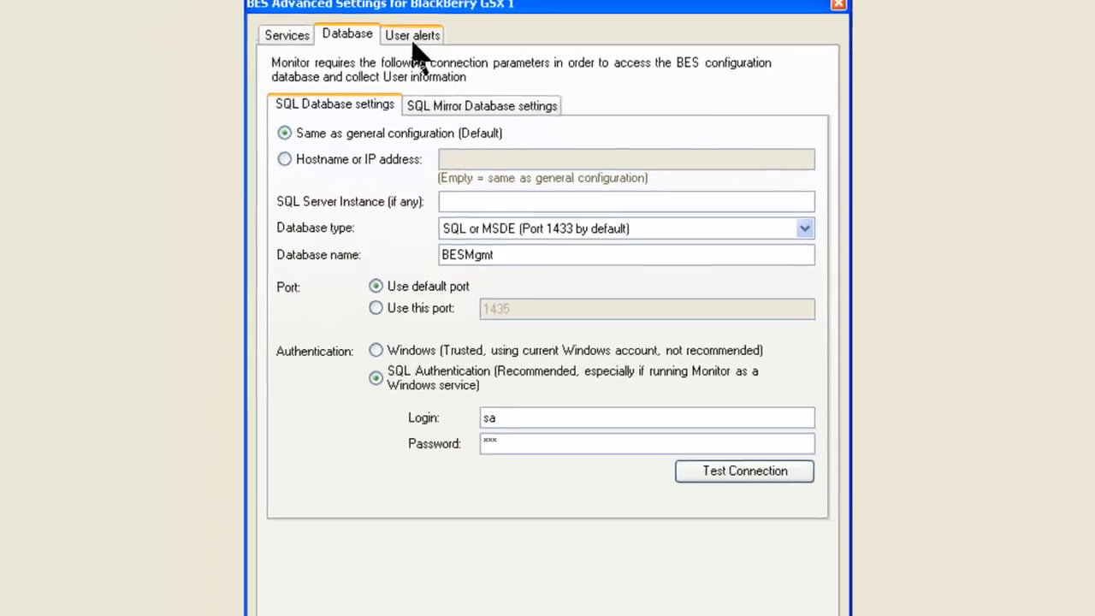
Step: Load the BES user list for user alerts and add its third, seventh and ninth users to the critical users
{"action": "left_click", "coordinate": [372, 58]}
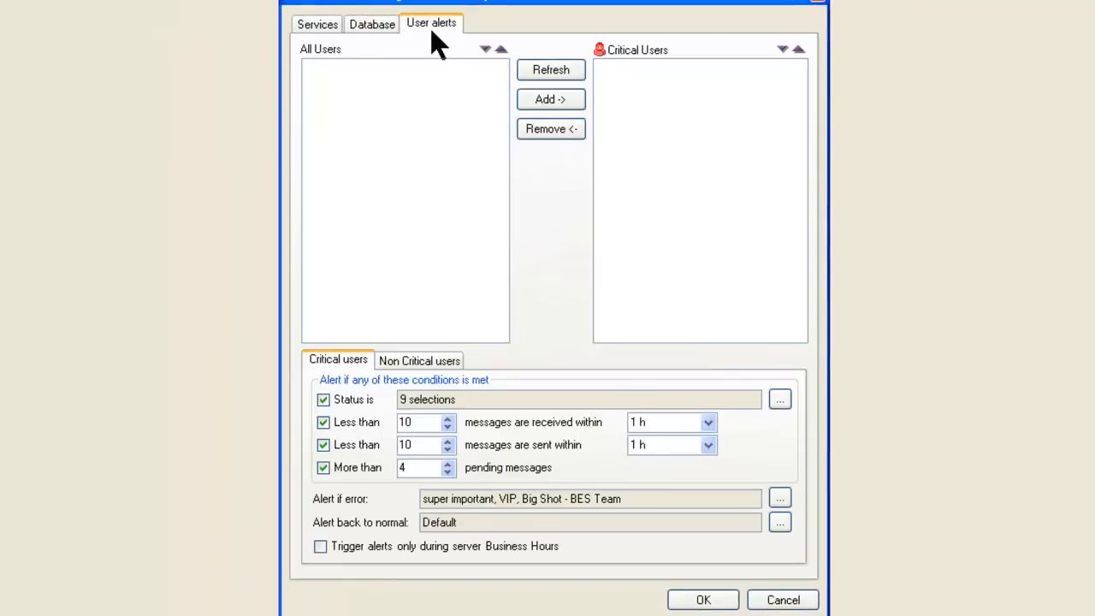
{"action": "left_click", "coordinate": [549, 69]}
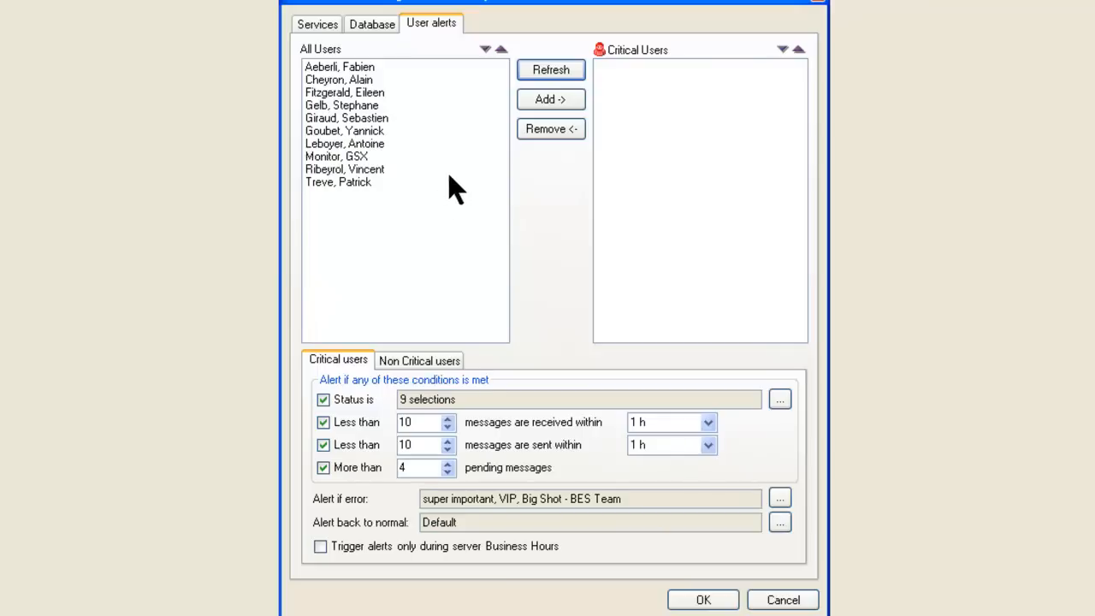
{"action": "left_click", "coordinate": [383, 146]}
{"action": "left_click", "coordinate": [571, 101]}
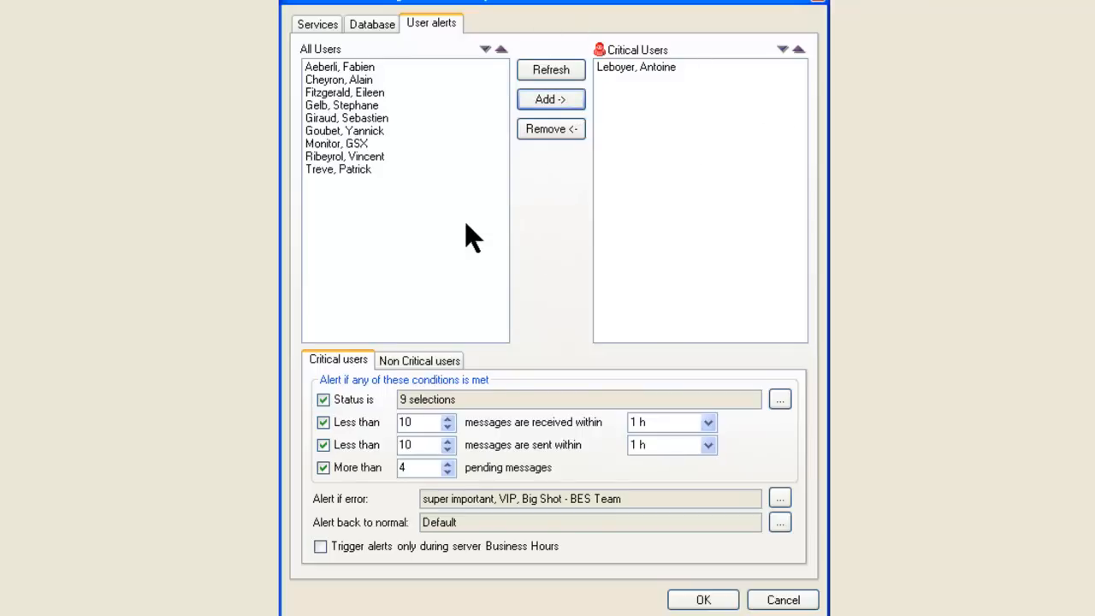
{"action": "left_click", "coordinate": [373, 94]}
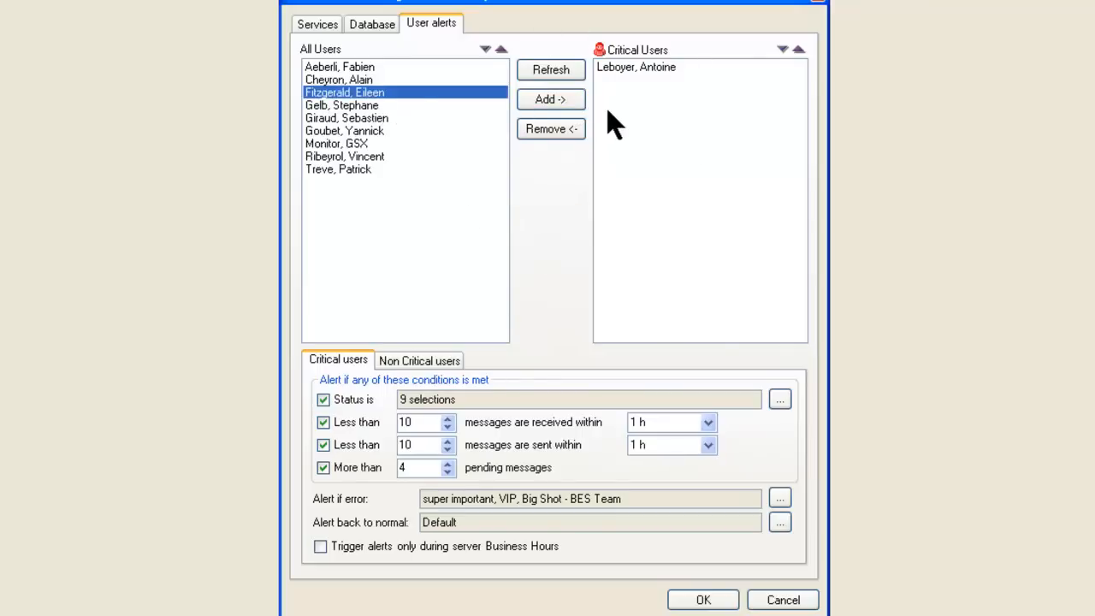
{"action": "left_click", "coordinate": [571, 101]}
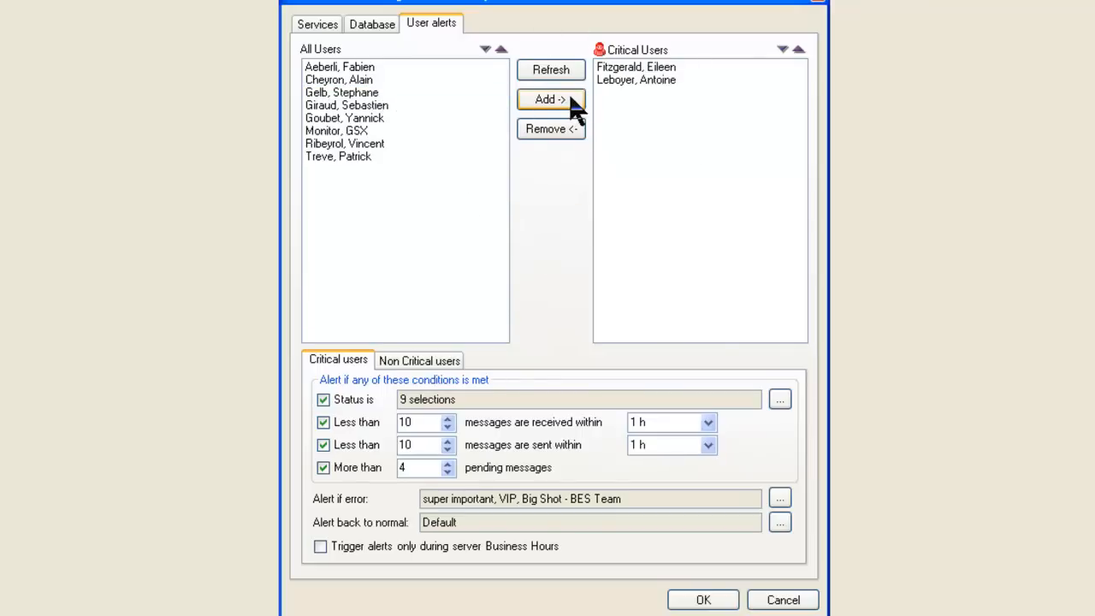
{"action": "left_click", "coordinate": [359, 143]}
{"action": "left_click", "coordinate": [535, 100]}
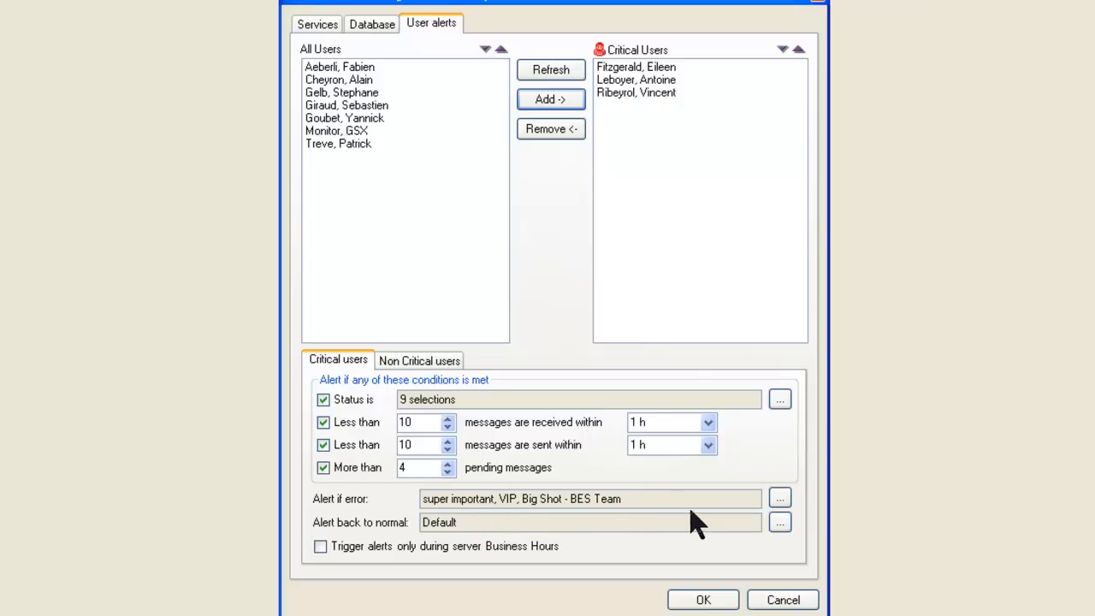
Step: Review the alerts configured in the profile that is triggered by critical user errors
{"action": "left_click", "coordinate": [779, 498]}
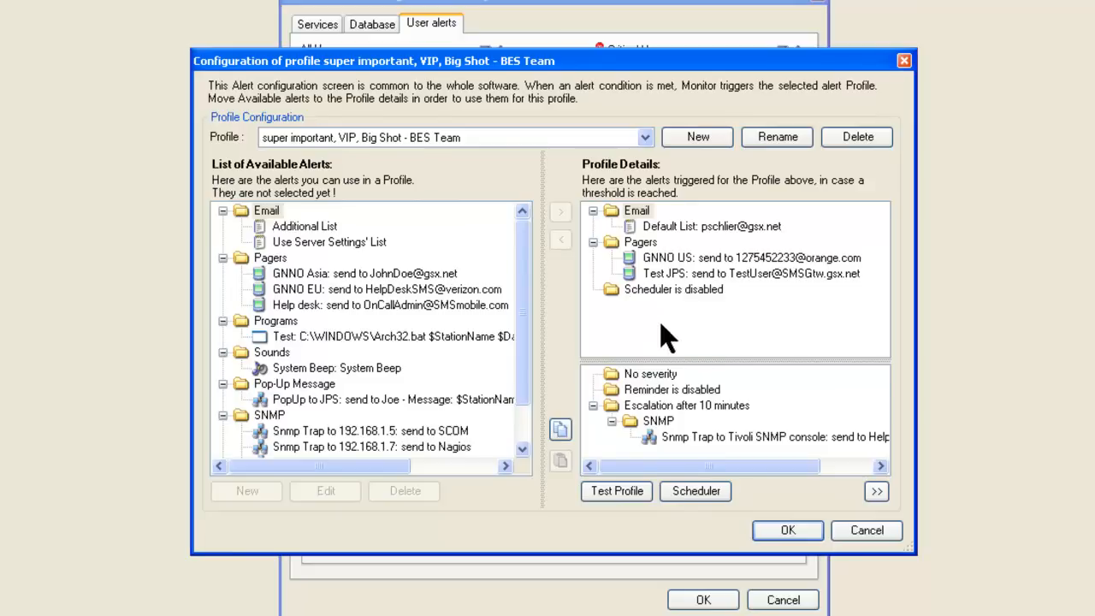
{"action": "left_click", "coordinate": [787, 531]}
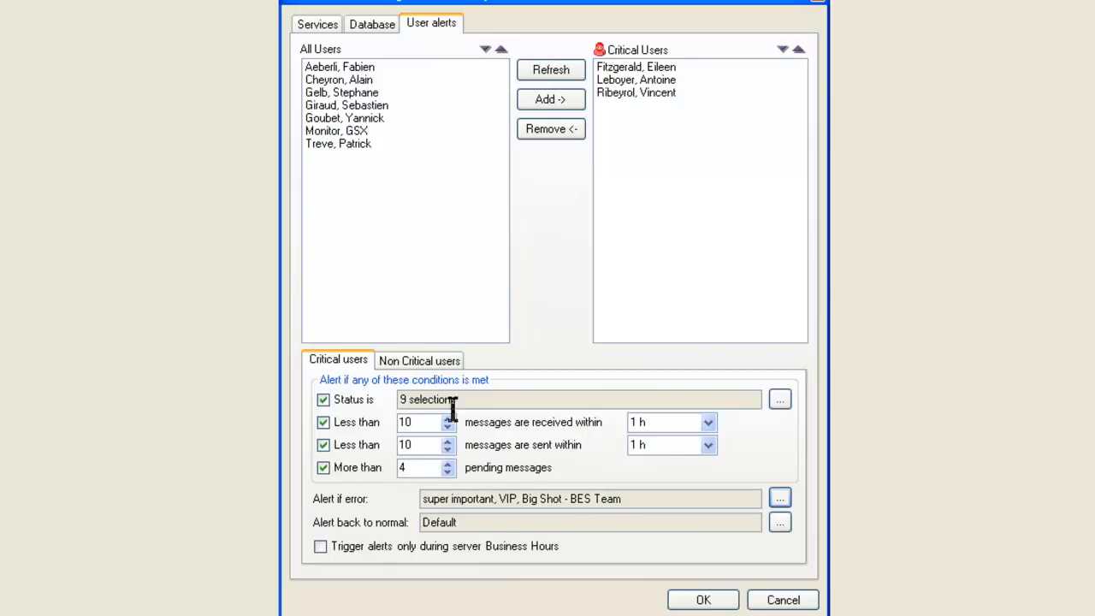
Step: For non-critical users, enable the alert for more than 57 pending messages and set the error alert profile to BES team
{"action": "left_click", "coordinate": [445, 363]}
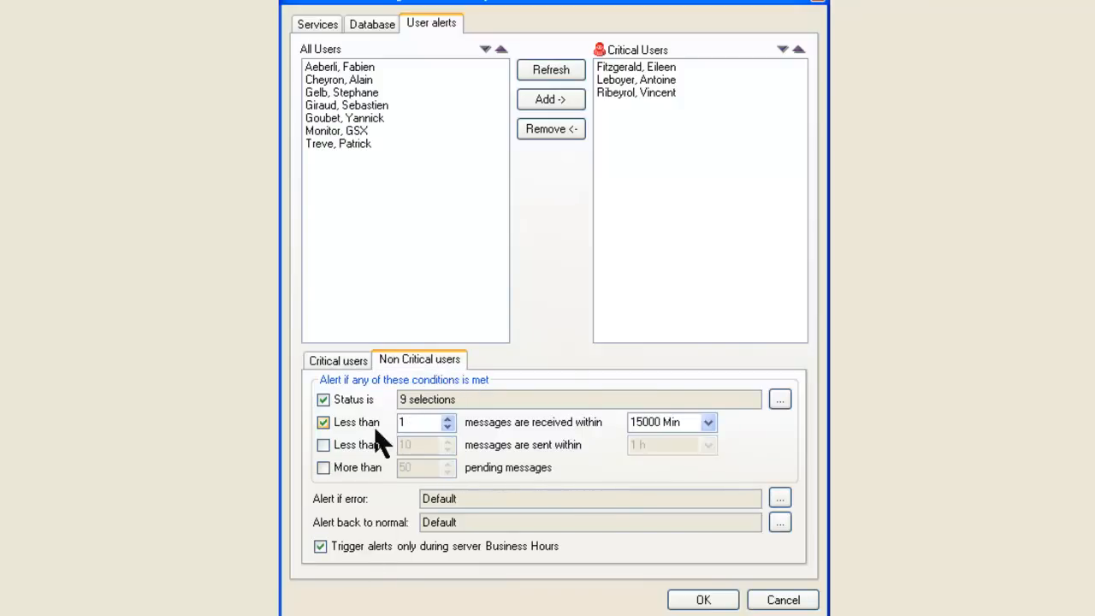
{"action": "left_click", "coordinate": [325, 468]}
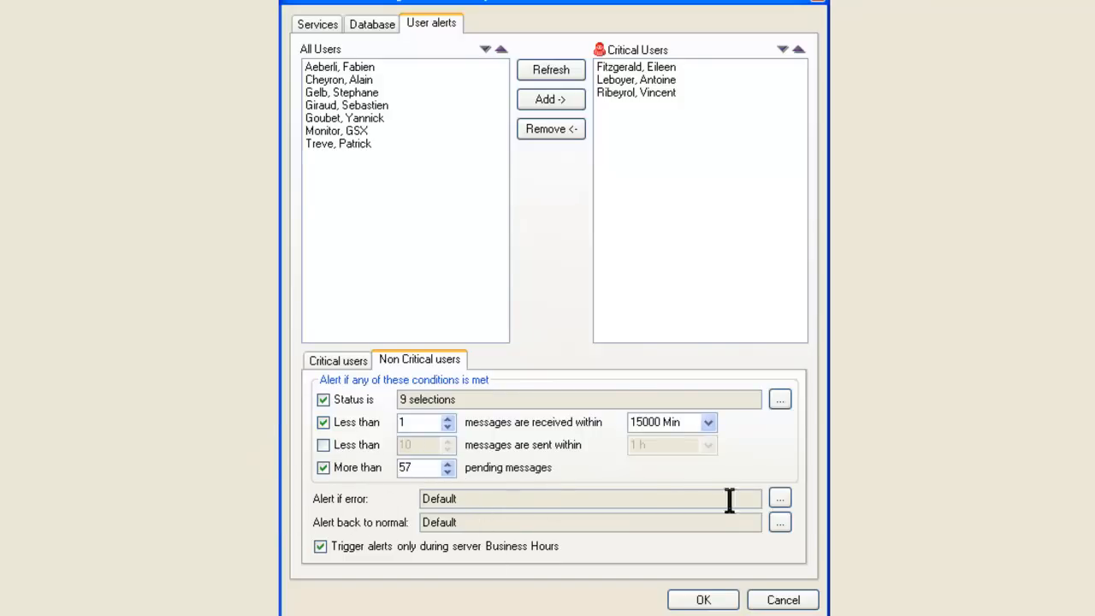
{"action": "left_click", "coordinate": [779, 500]}
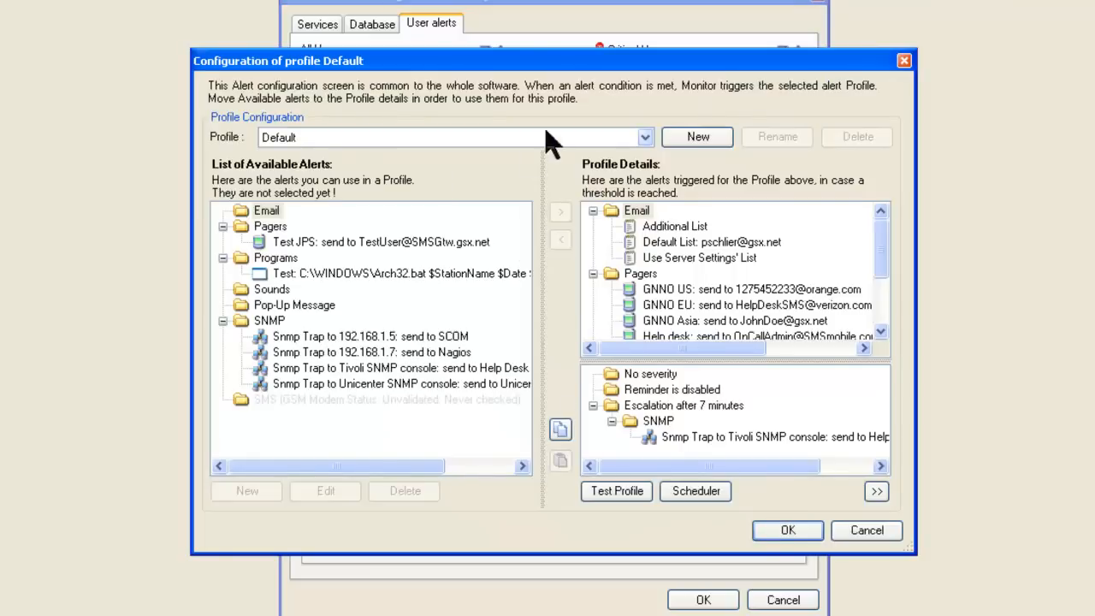
{"action": "left_click", "coordinate": [641, 138]}
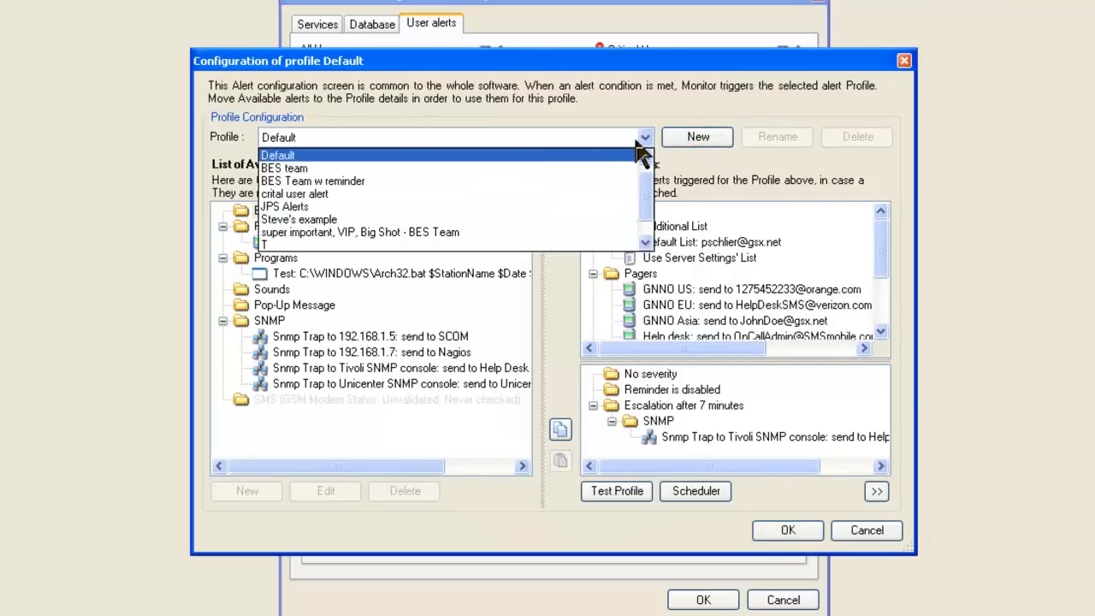
{"action": "left_click", "coordinate": [440, 169]}
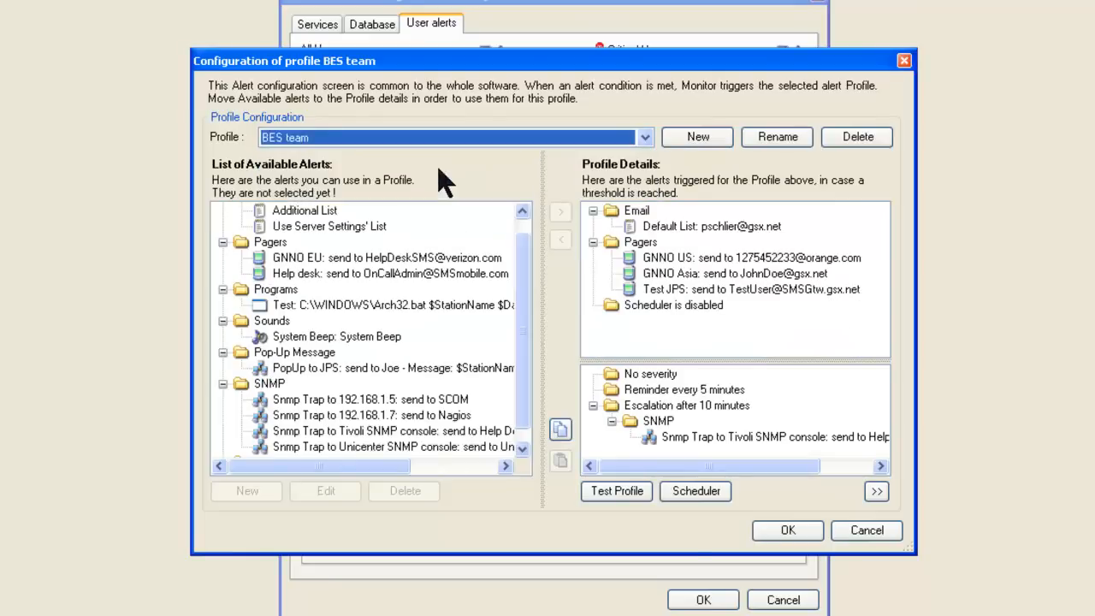
{"action": "left_click", "coordinate": [786, 531]}
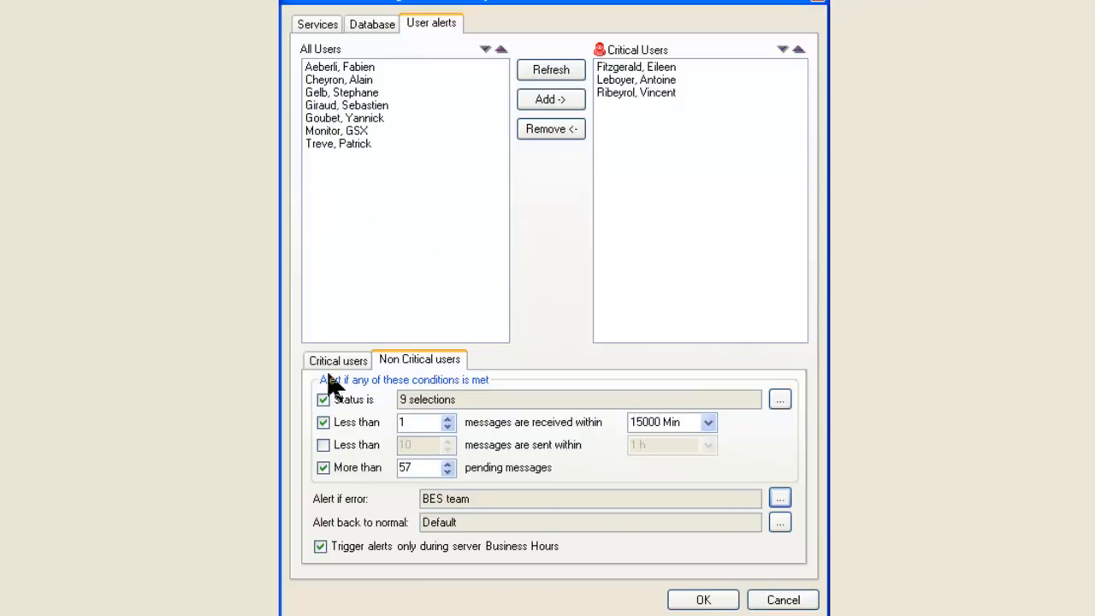
Step: Set the period of the received messages condition for critical users to 1 Day
{"action": "left_click", "coordinate": [359, 366]}
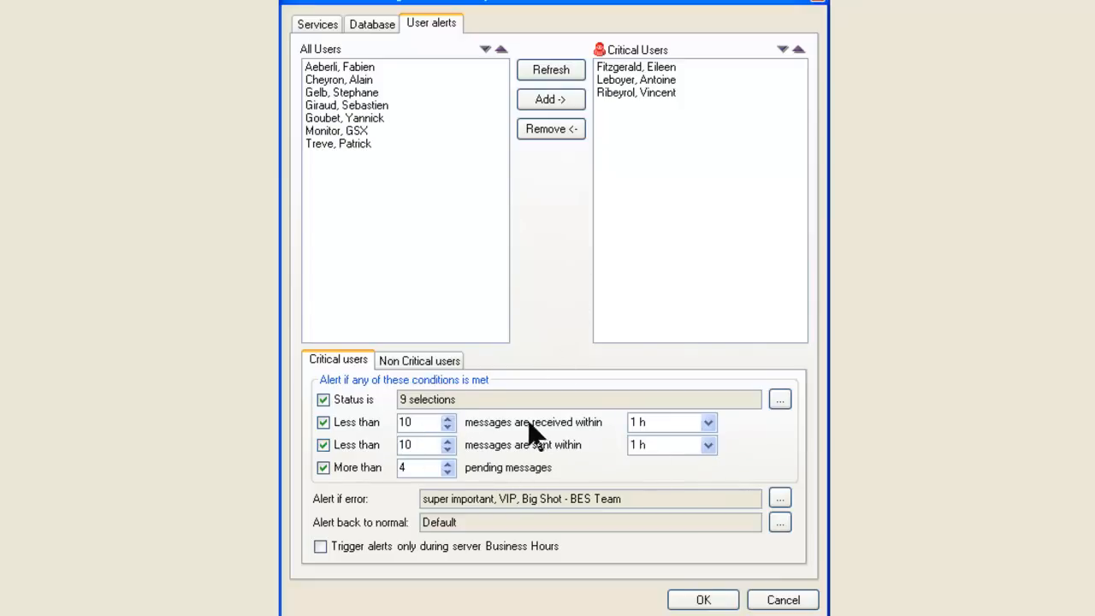
{"action": "left_click", "coordinate": [709, 422]}
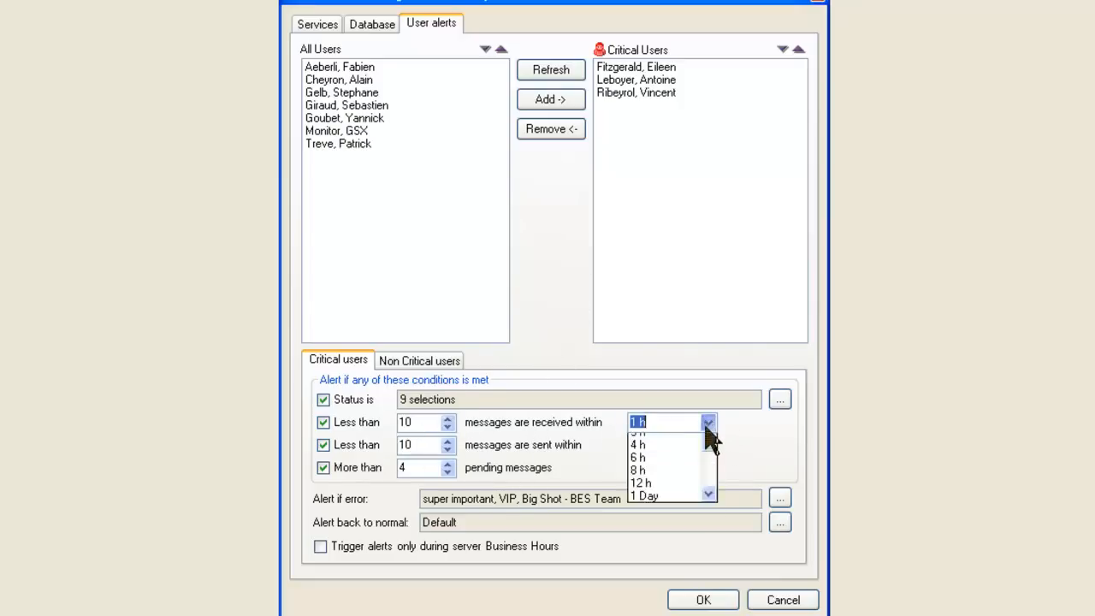
{"action": "left_click", "coordinate": [686, 532]}
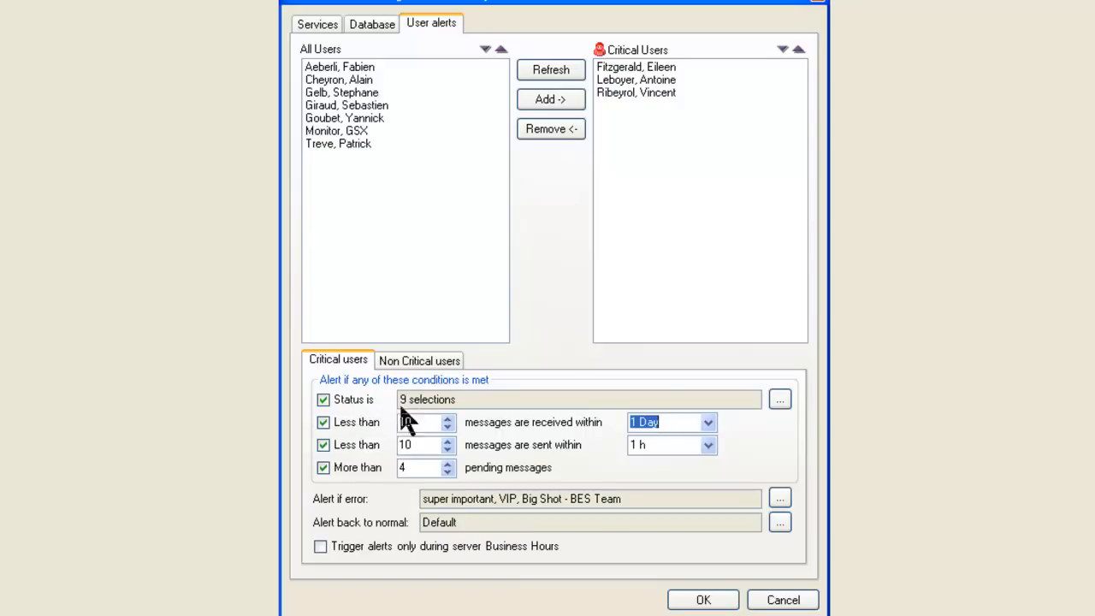
Step: Review the status conditions that trigger critical user alerts and leave the advanced settings without saving
{"action": "left_click", "coordinate": [780, 400]}
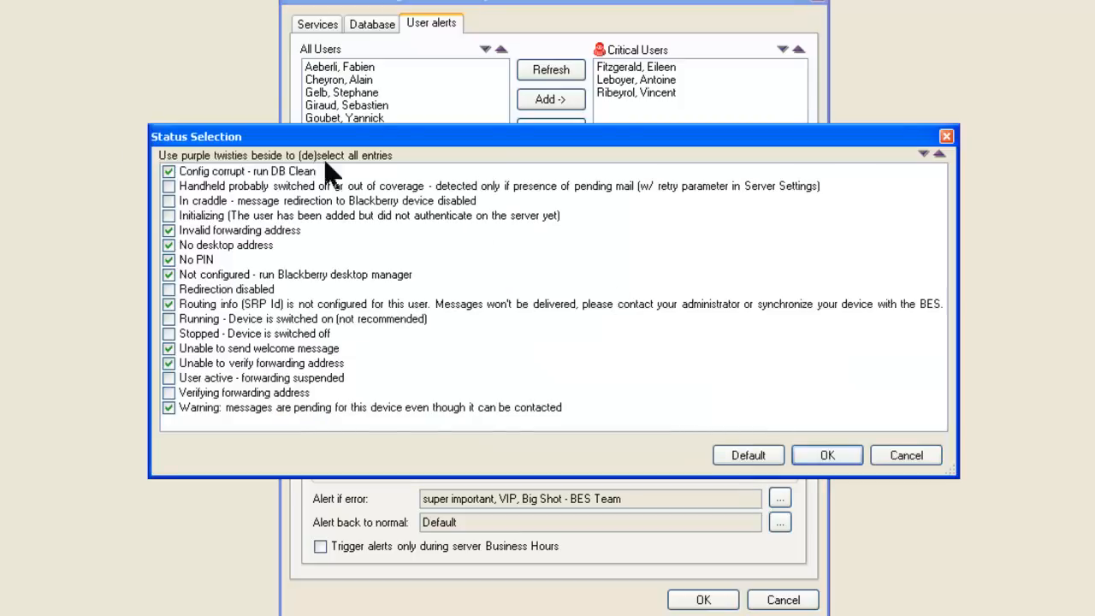
{"action": "left_click", "coordinate": [907, 456]}
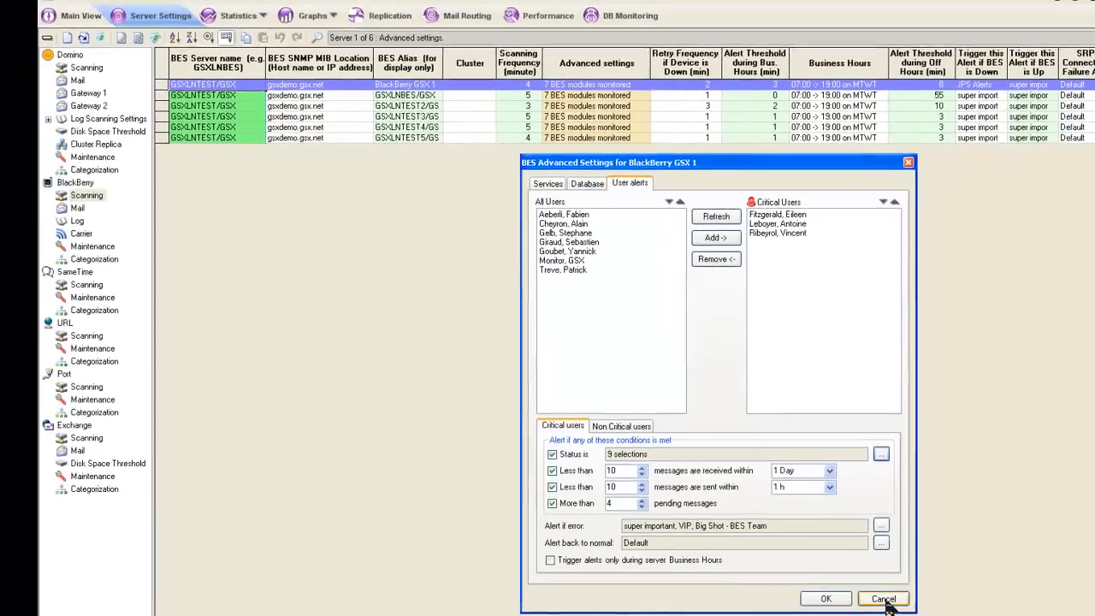
{"action": "left_click", "coordinate": [884, 599]}
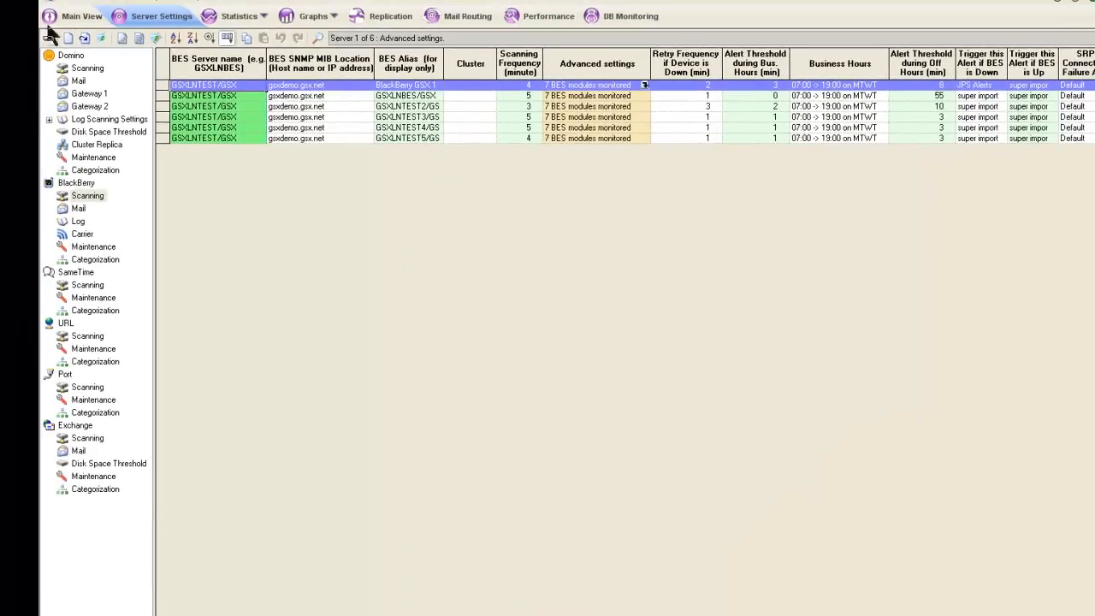
Step: Return to the main view and examine the user status list of the GSXLNBES/GSX server in an enlarged window
{"action": "left_click", "coordinate": [86, 16]}
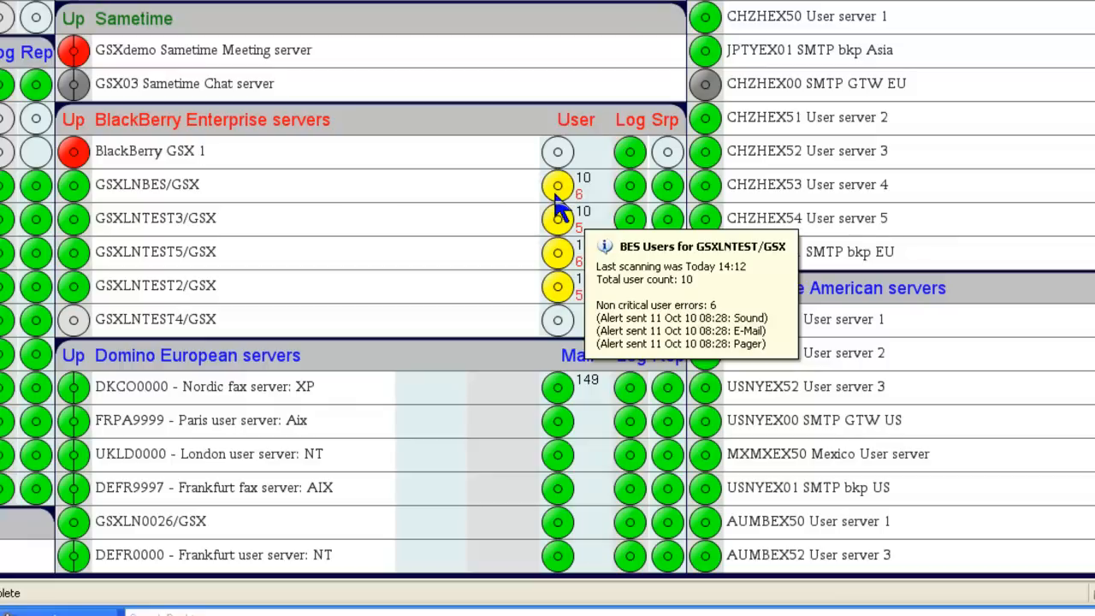
{"action": "right_click", "coordinate": [494, 186]}
{"action": "mouse_move", "coordinate": [617, 254]}
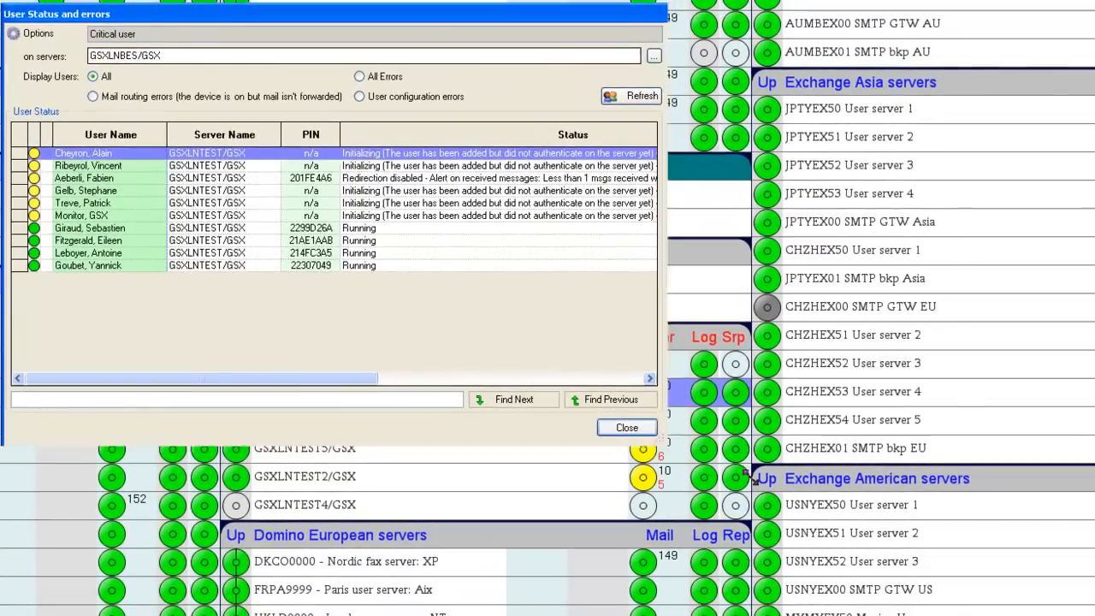
{"action": "left_click_drag", "start_coordinate": [663, 445], "coordinate": [1046, 541]}
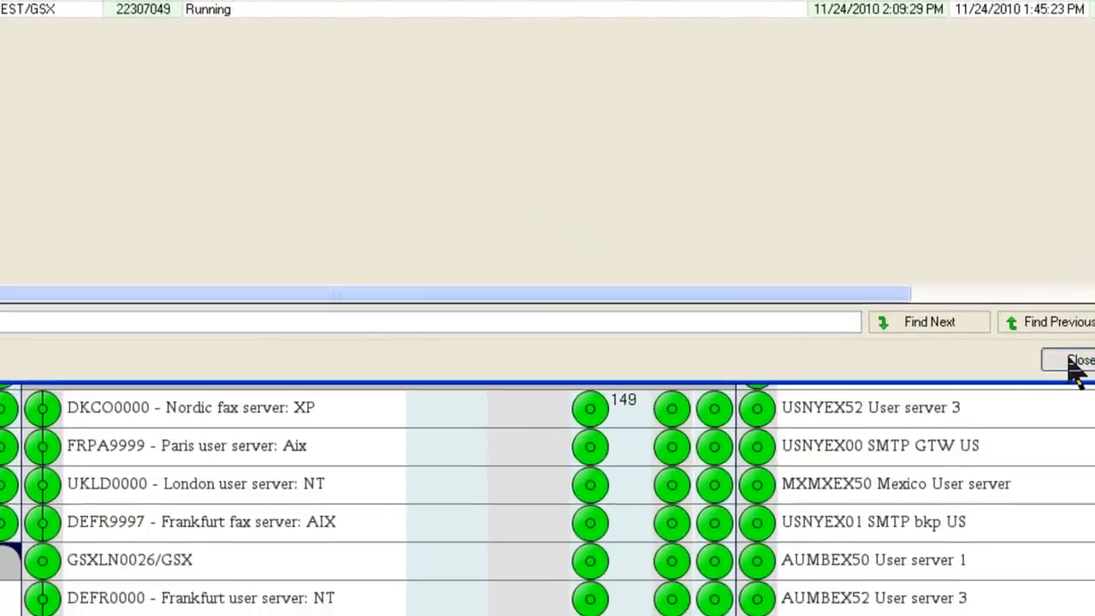
{"action": "left_click", "coordinate": [1008, 526]}
Step: Bring up the user management options of the GSXLNBES/GSX server
{"action": "right_click", "coordinate": [492, 162]}
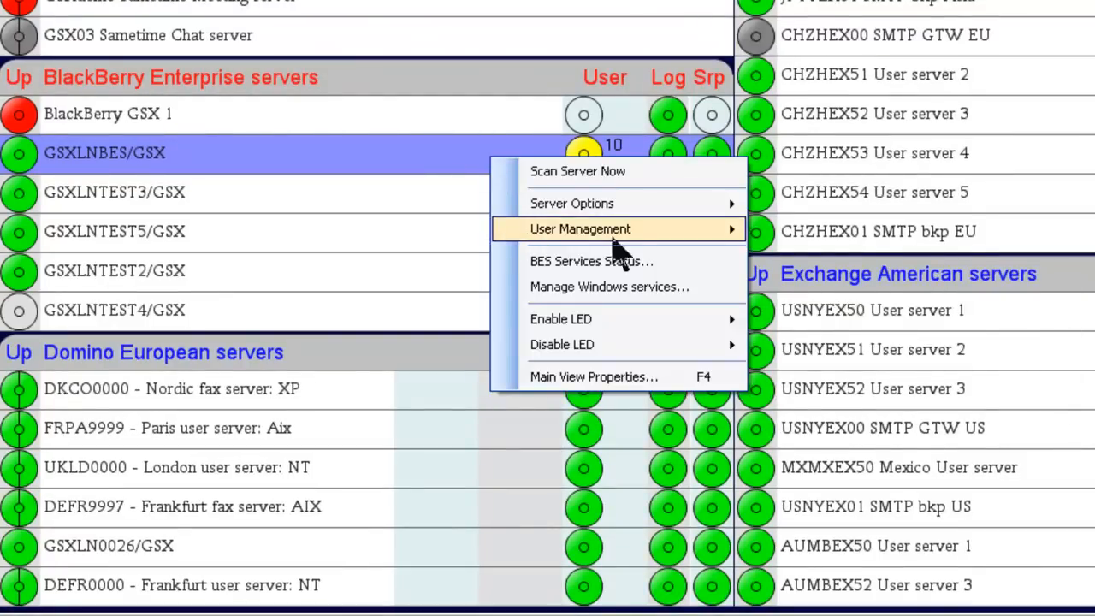
{"action": "mouse_move", "coordinate": [637, 230]}
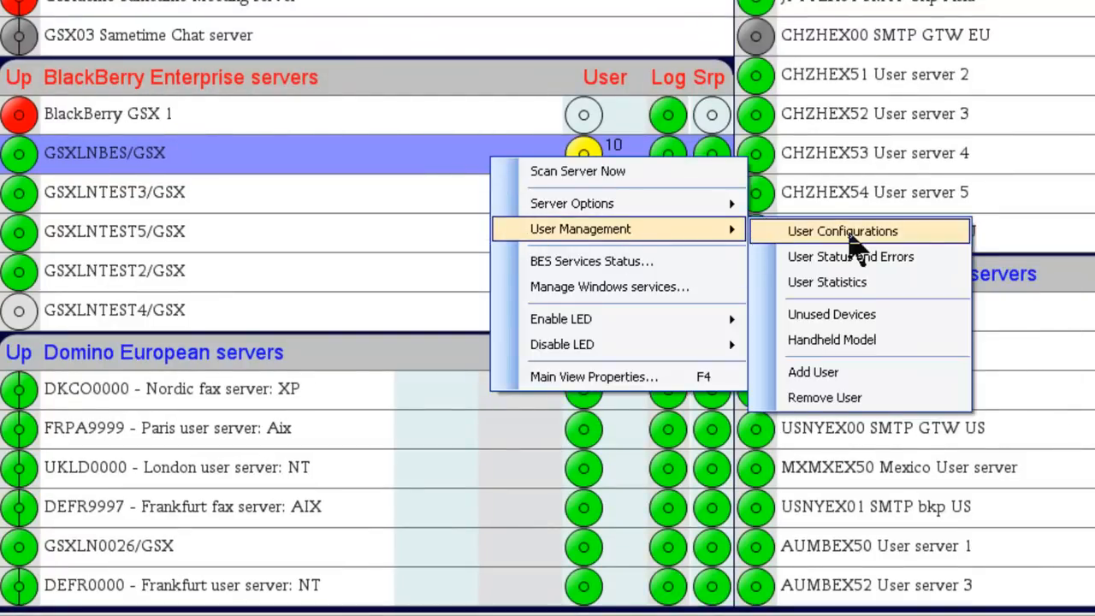